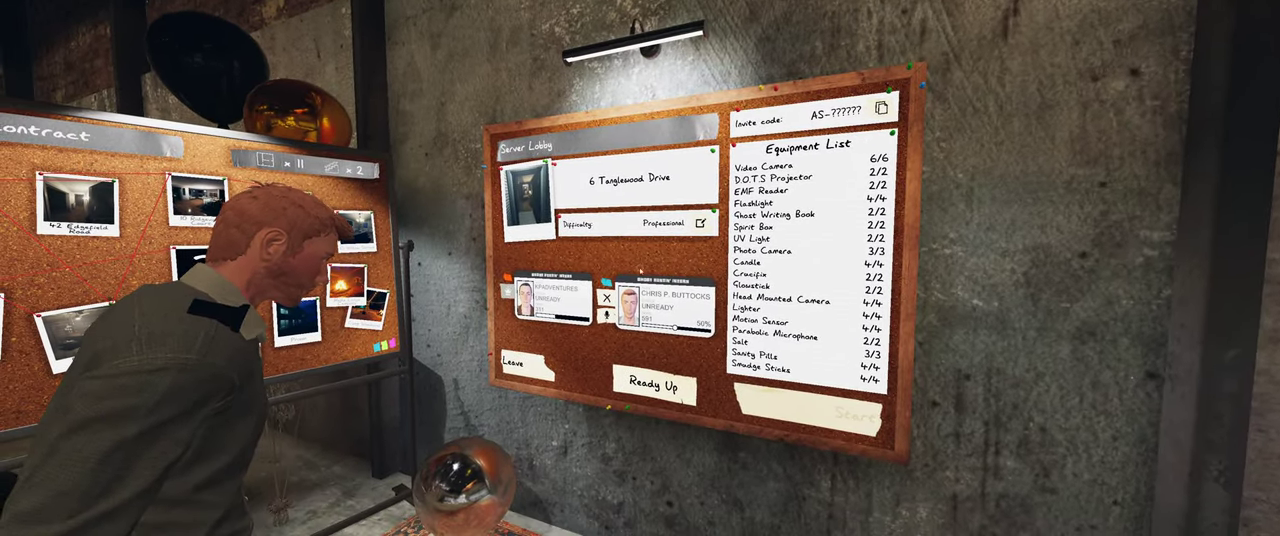
Step: On the lobby board, mark this player ready and launch the trip to 6 Tanglewood Drive
click(640, 268)
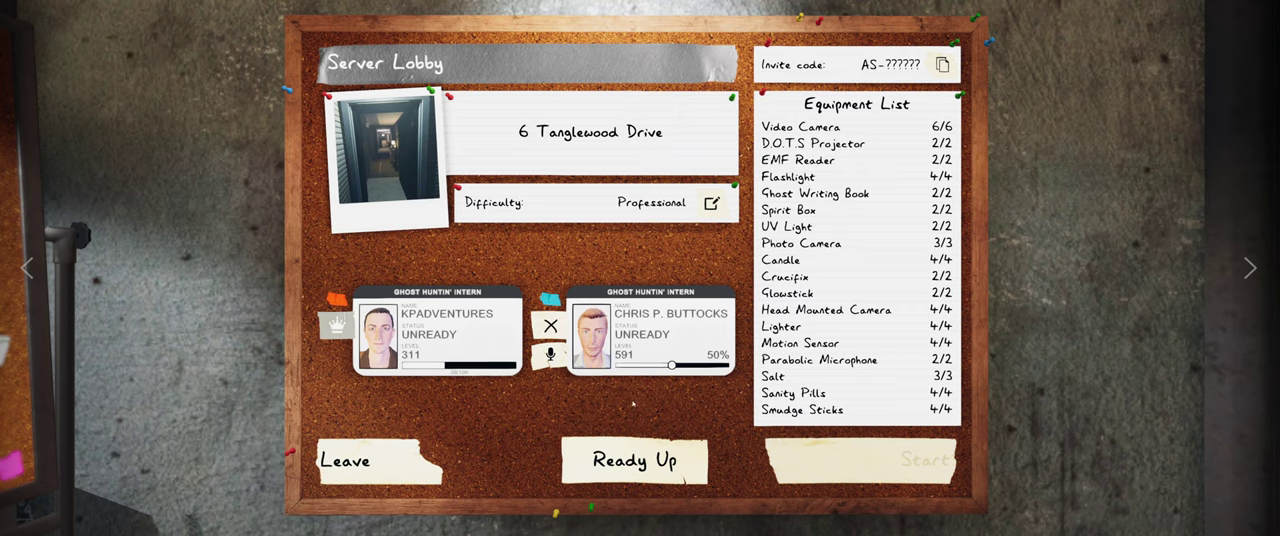
click(634, 460)
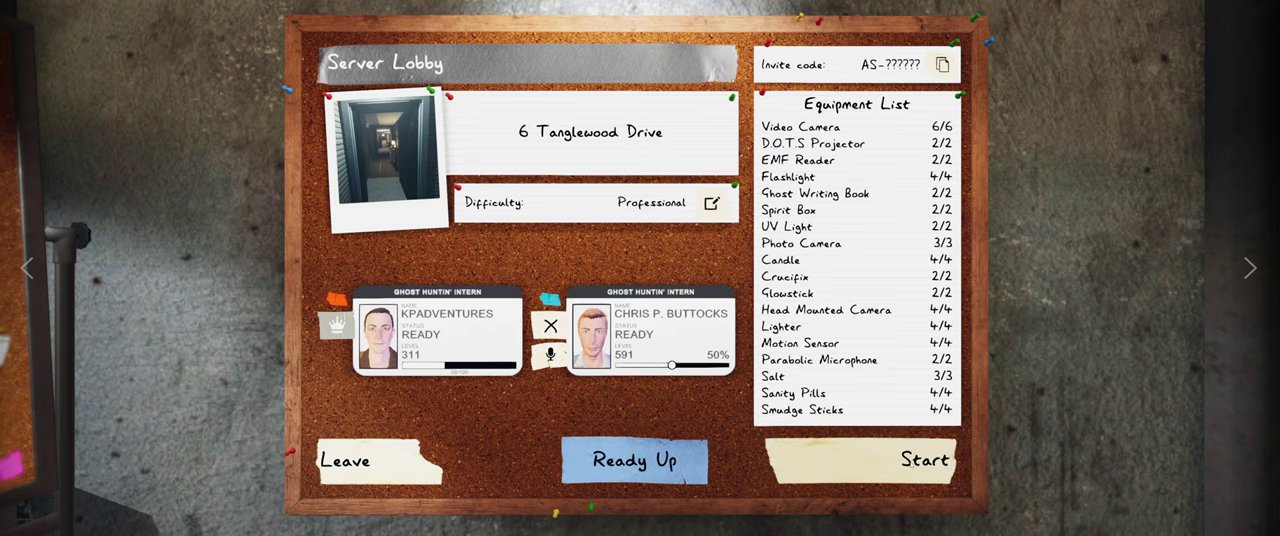
click(924, 460)
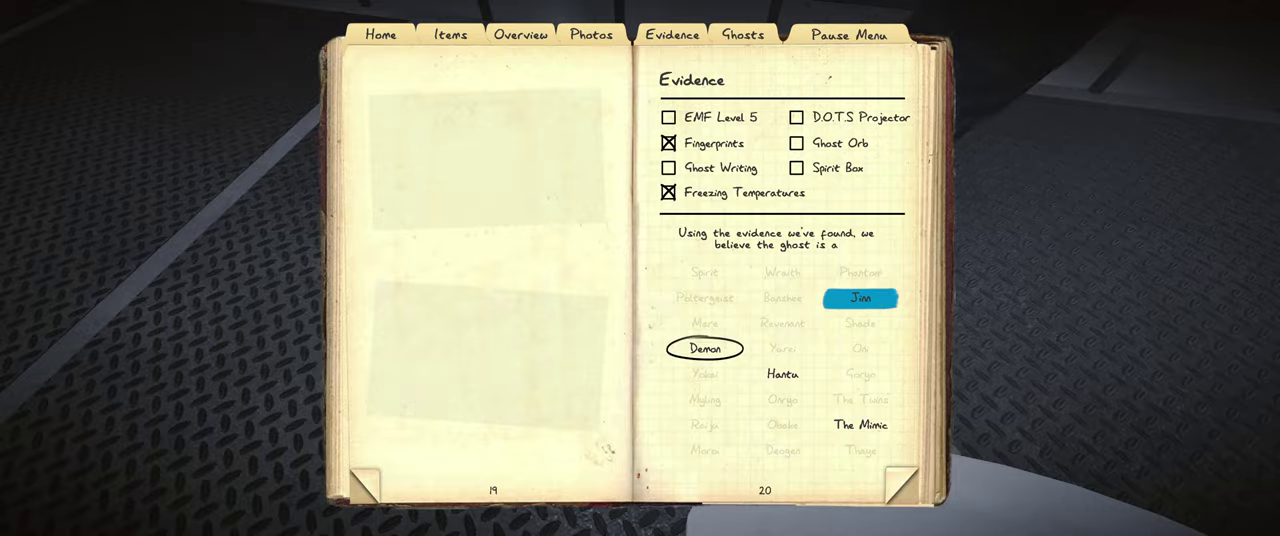
Step: Close the journal, keeping Demon circled, and return to the truck's equipment wall
key(j)
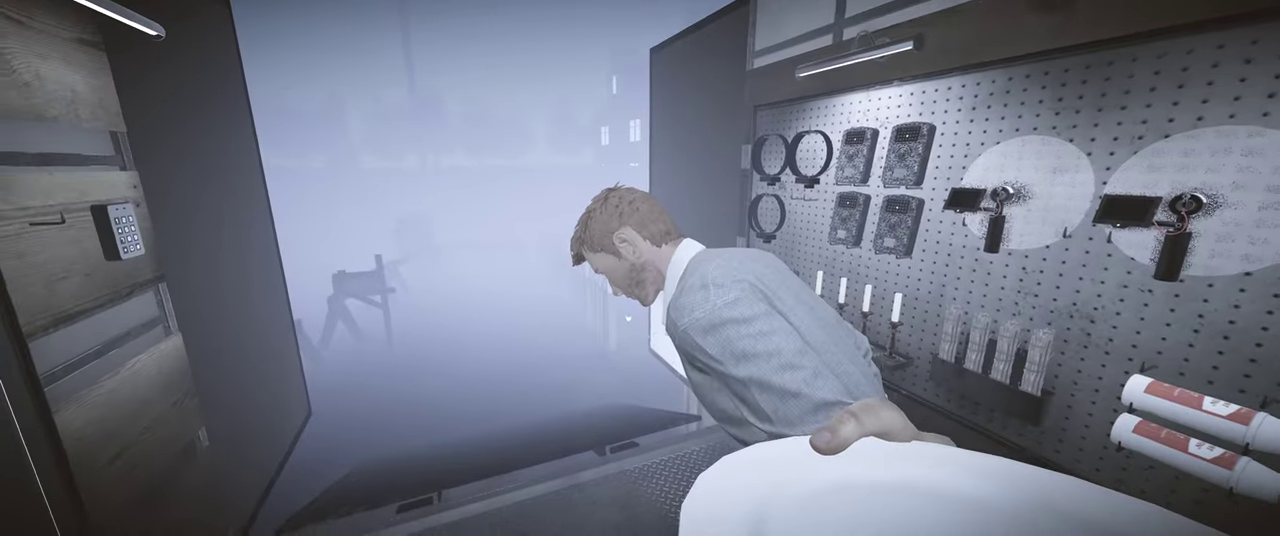
Step: Drop the held plate onto the truck floor
key(g)
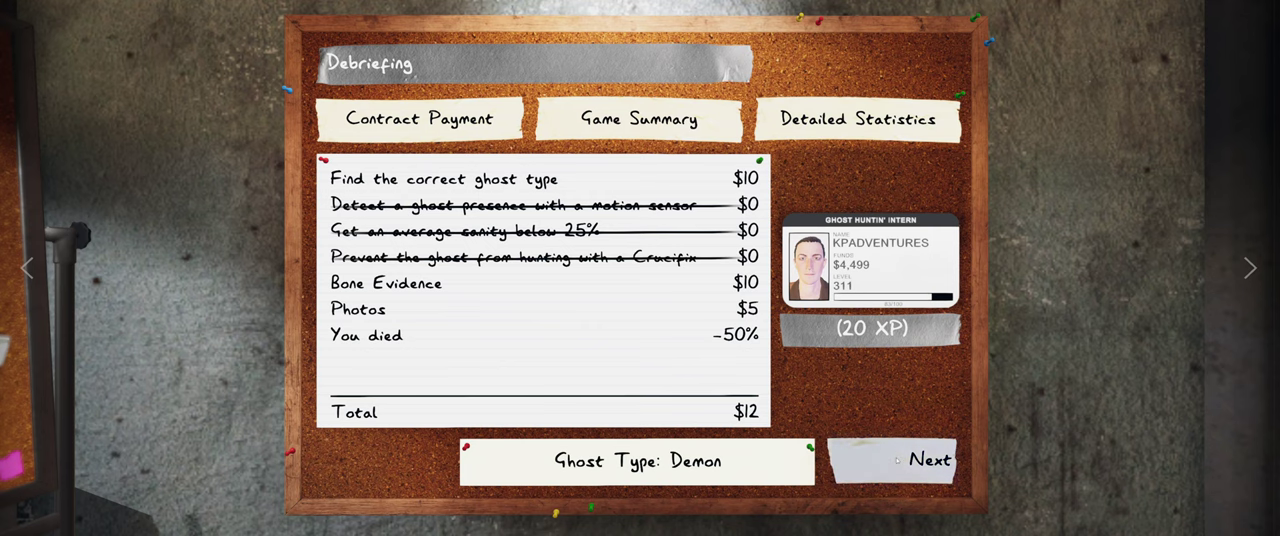
Step: Leave the debrief, vote 13 Willow Street on the contract board, and step back into the warehouse
click(897, 460)
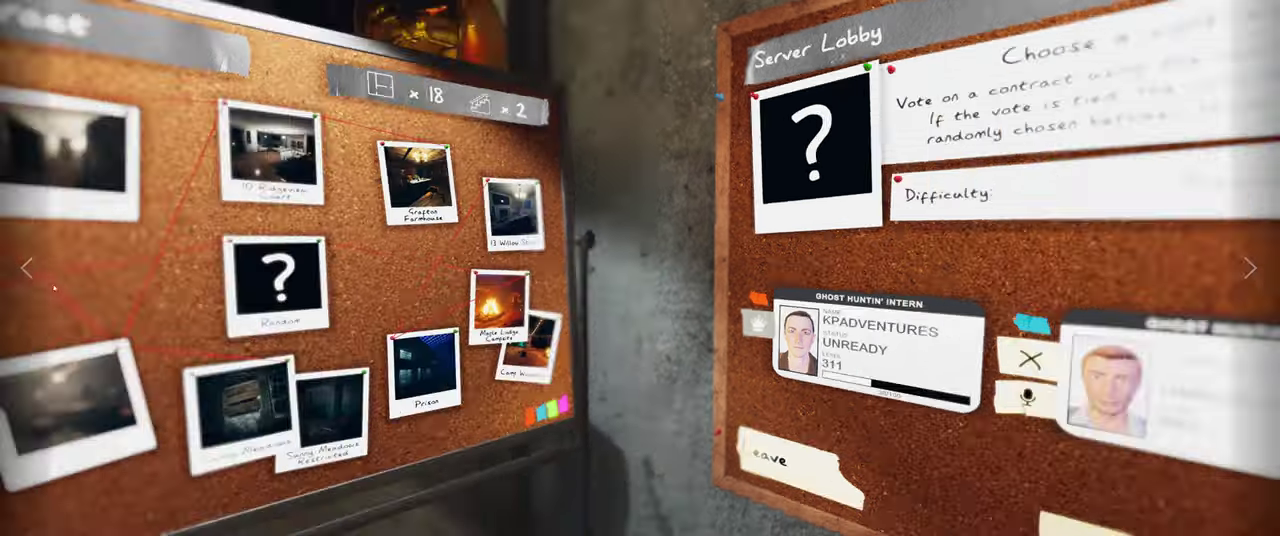
key(Left)
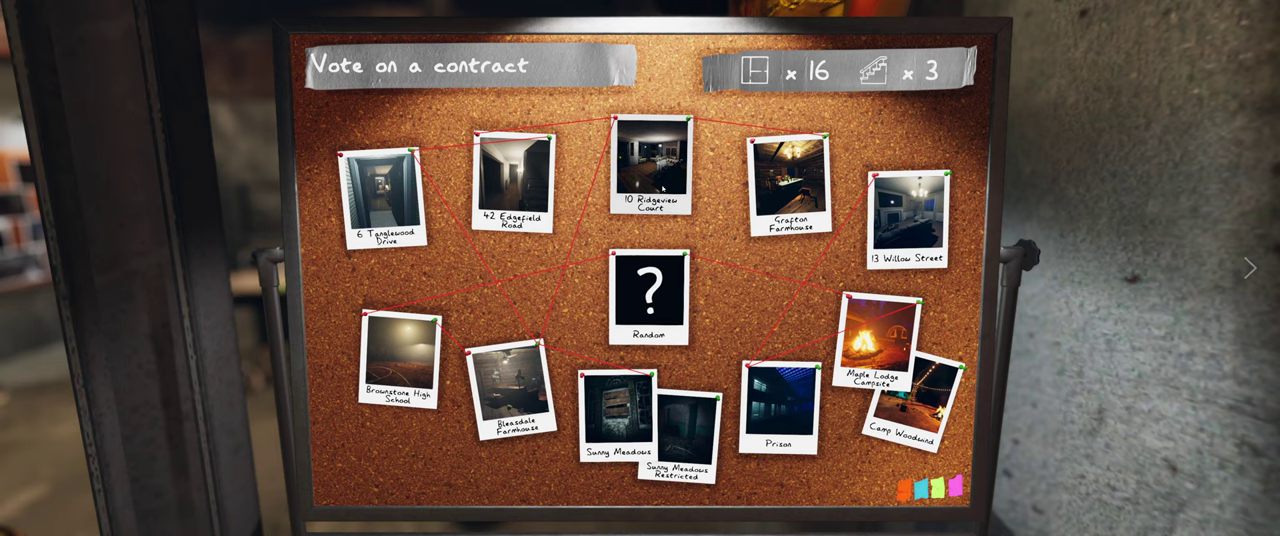
click(910, 215)
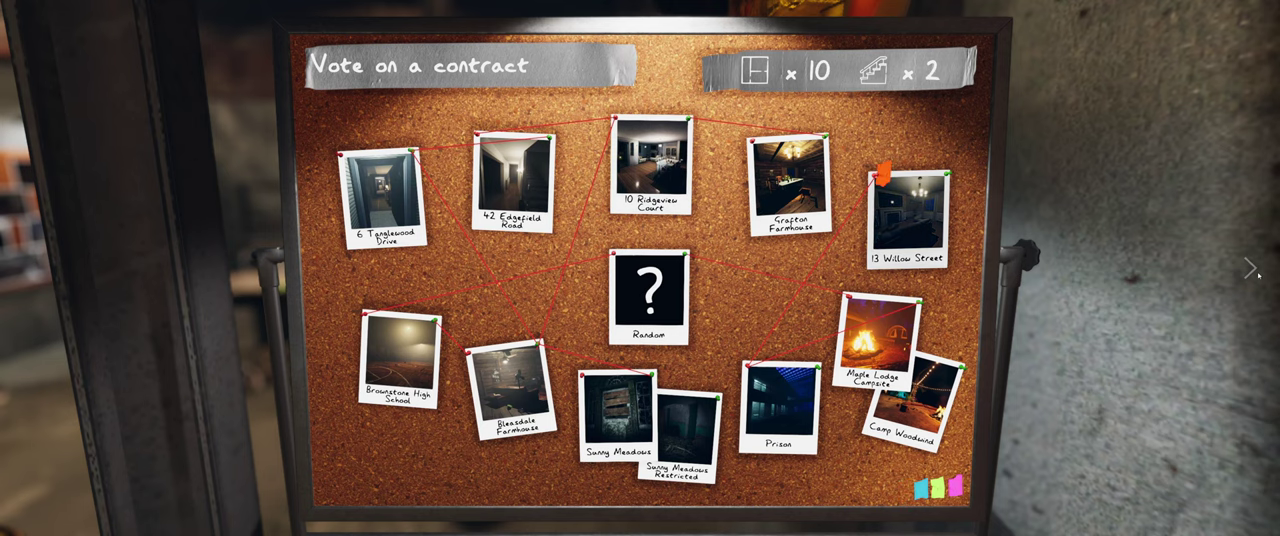
key(Escape)
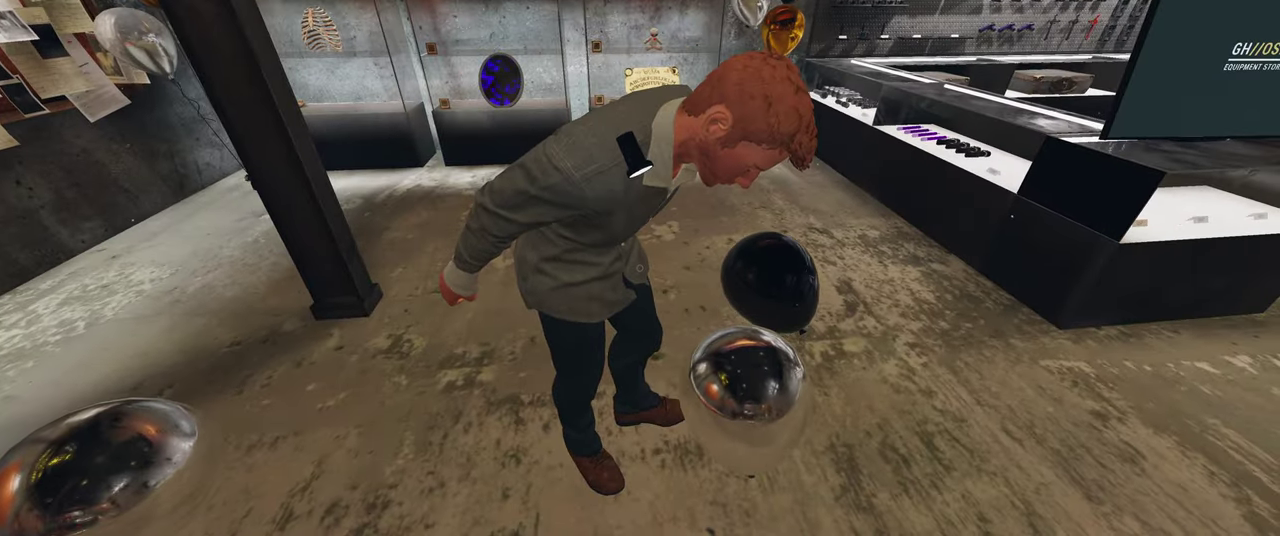
key(w)
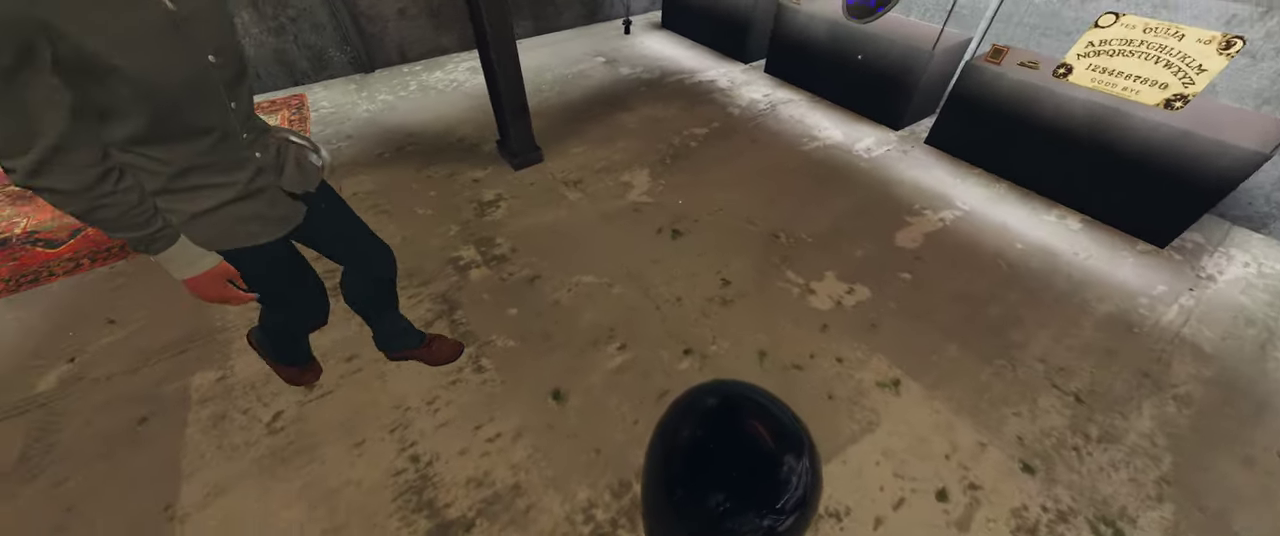
key(s)
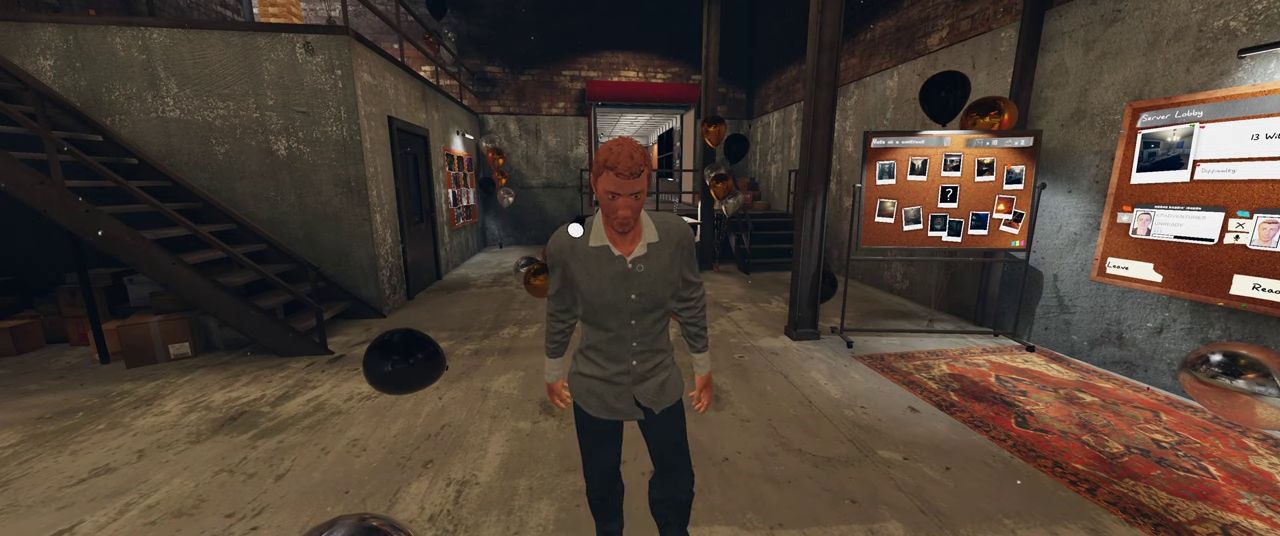
key(s)
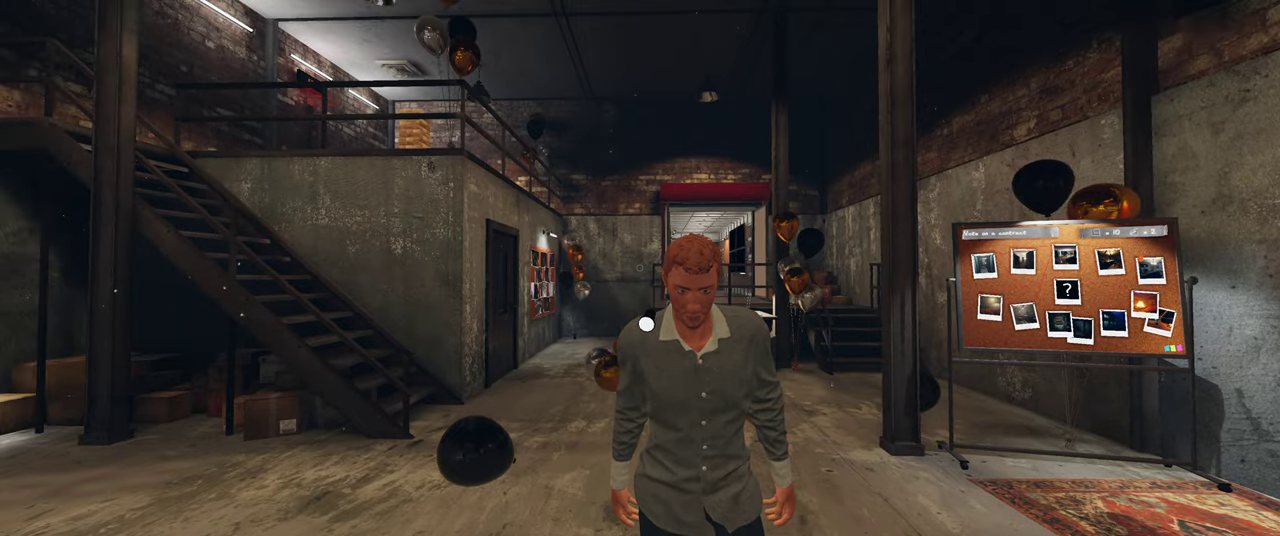
key(d)
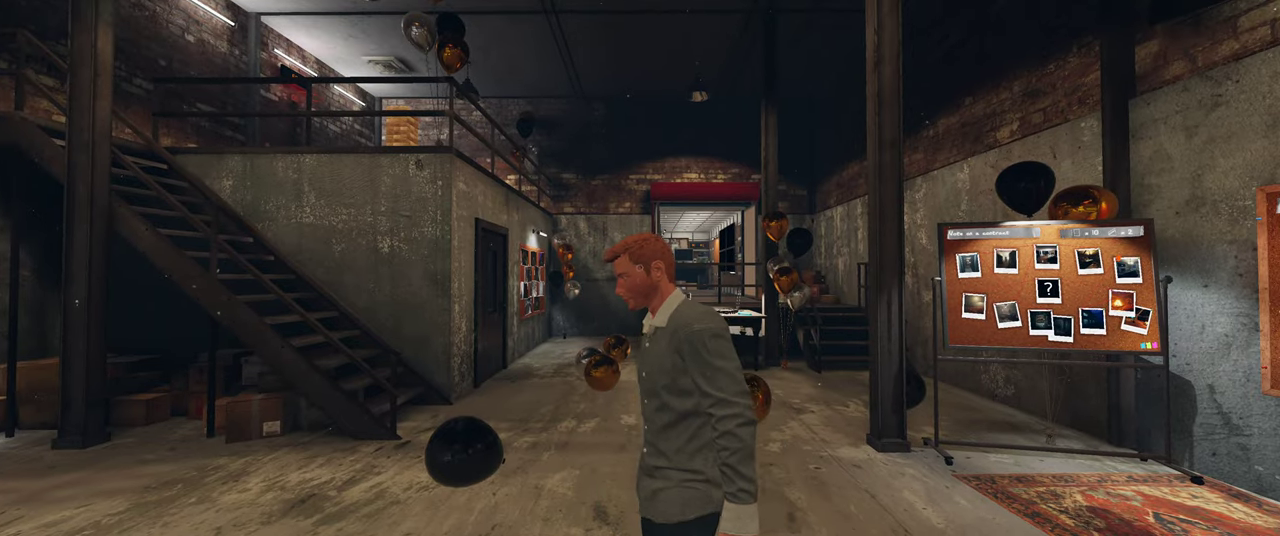
key(w)
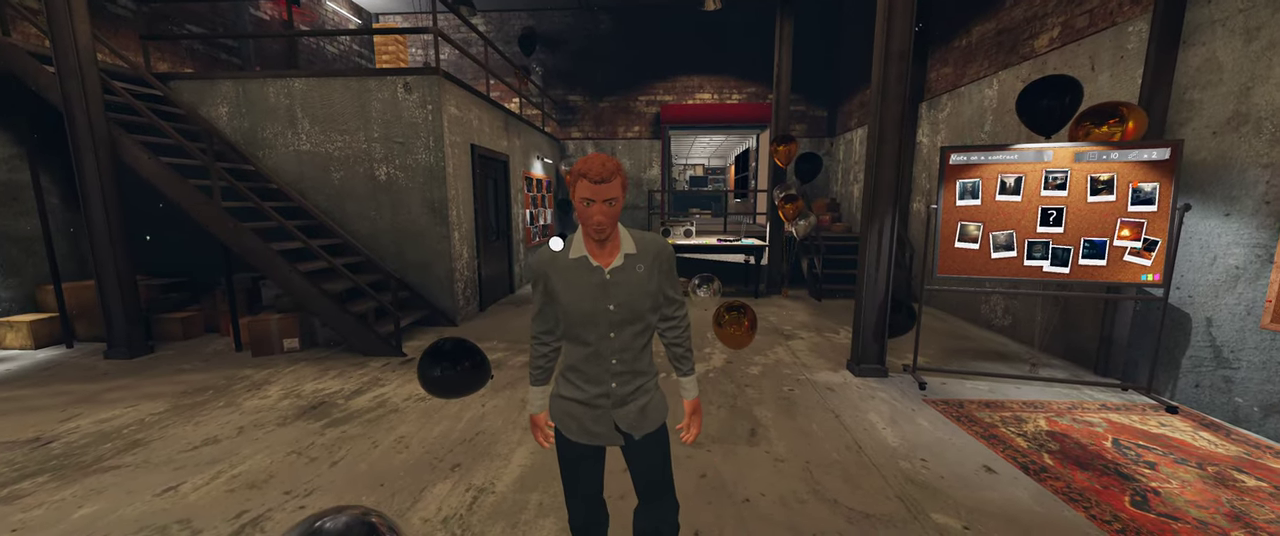